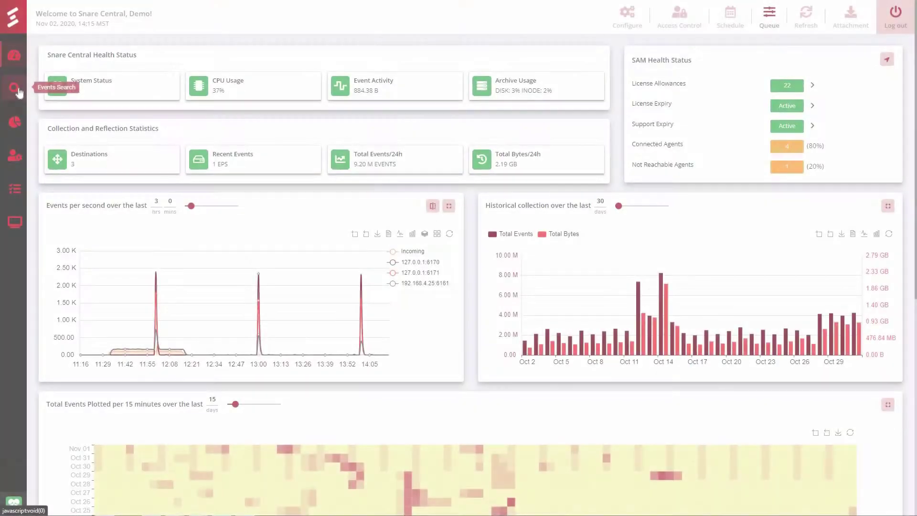
Open Events Search and toggle between the Advanced query and Basic filter modes.
{"action": "left_click", "coordinate": [18, 92]}
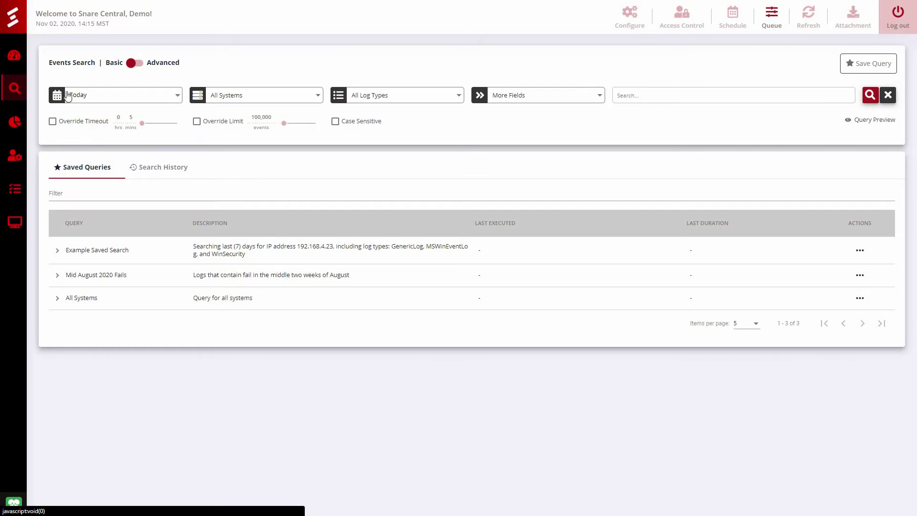
{"action": "left_click", "coordinate": [136, 65]}
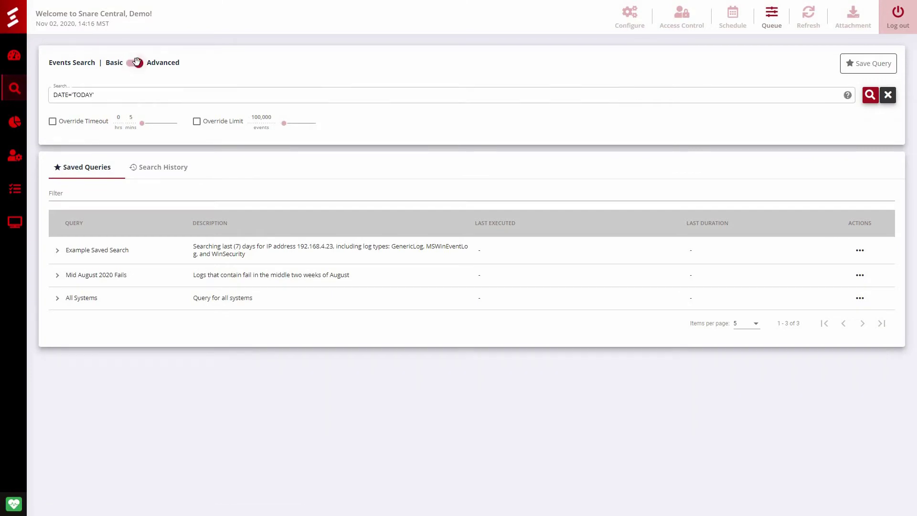
{"action": "left_click", "coordinate": [138, 62]}
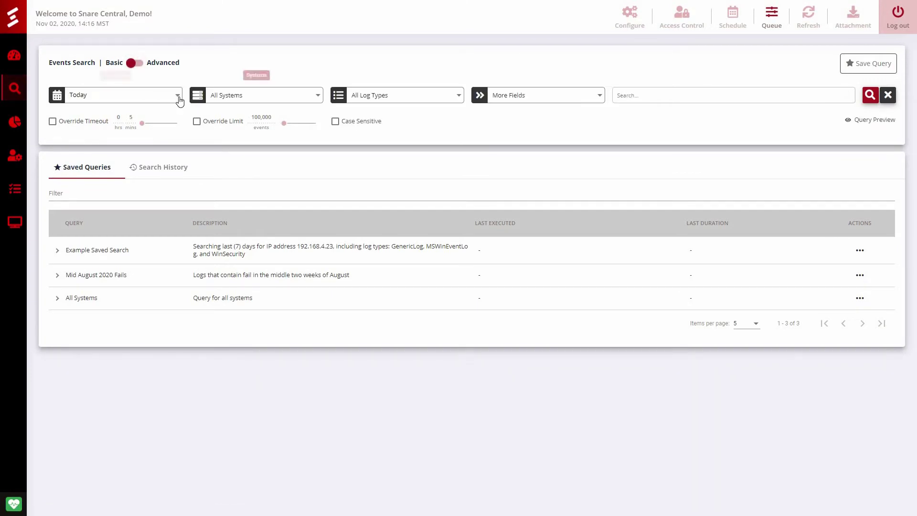
Pick a custom date range and review the systems, log types and More Fields options, including ACTION.
{"action": "left_click", "coordinate": [178, 96]}
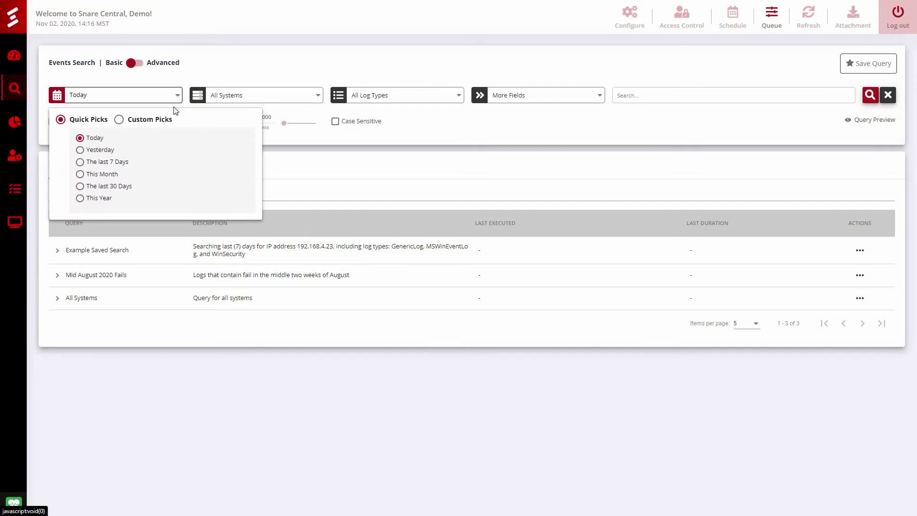
{"action": "left_click", "coordinate": [120, 119]}
{"action": "left_click", "coordinate": [243, 153]}
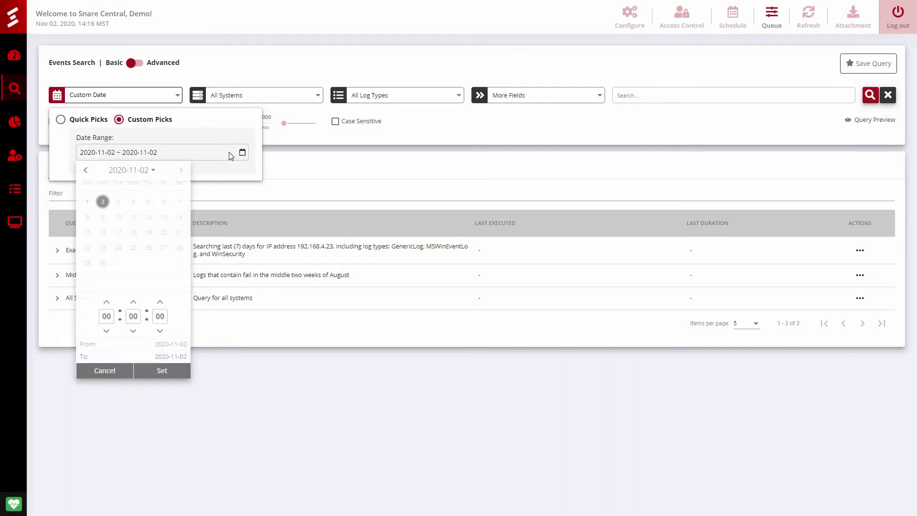
{"action": "left_click", "coordinate": [318, 96]}
{"action": "left_click", "coordinate": [458, 95]}
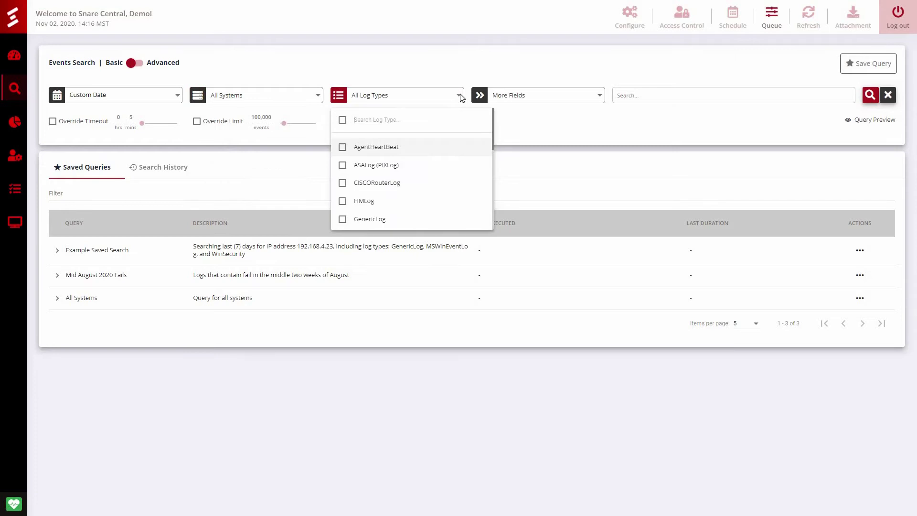
{"action": "left_click", "coordinate": [599, 95]}
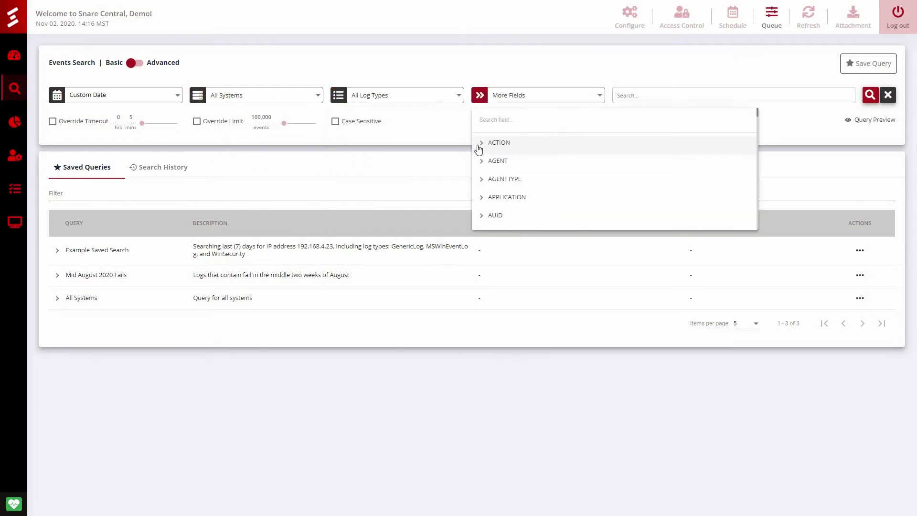
{"action": "left_click", "coordinate": [482, 143]}
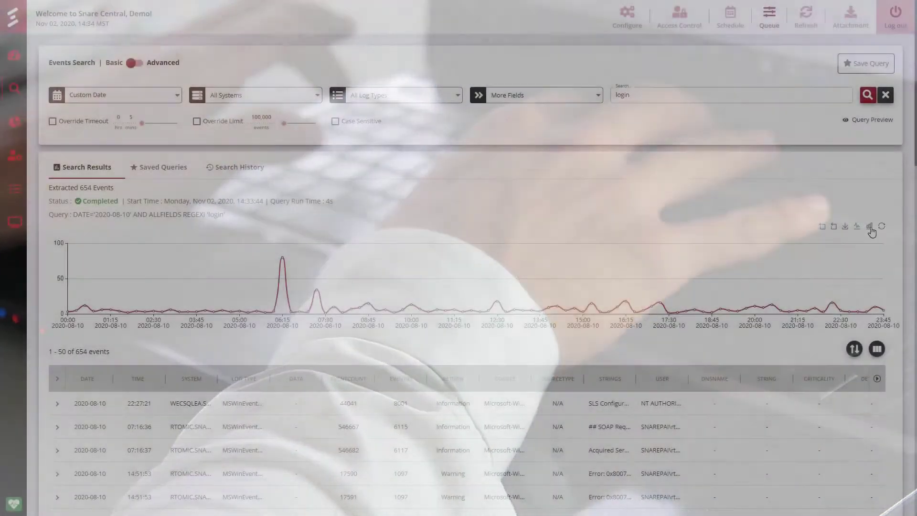
Switch the chart to bar and back to line, then open the 06:15 pie chart's GenericLog slice.
{"action": "left_click", "coordinate": [871, 227]}
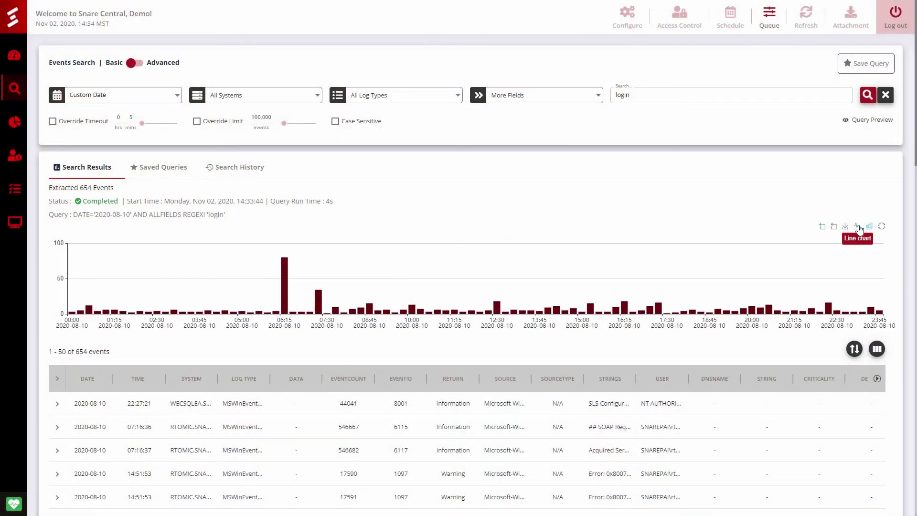
{"action": "left_click", "coordinate": [860, 229]}
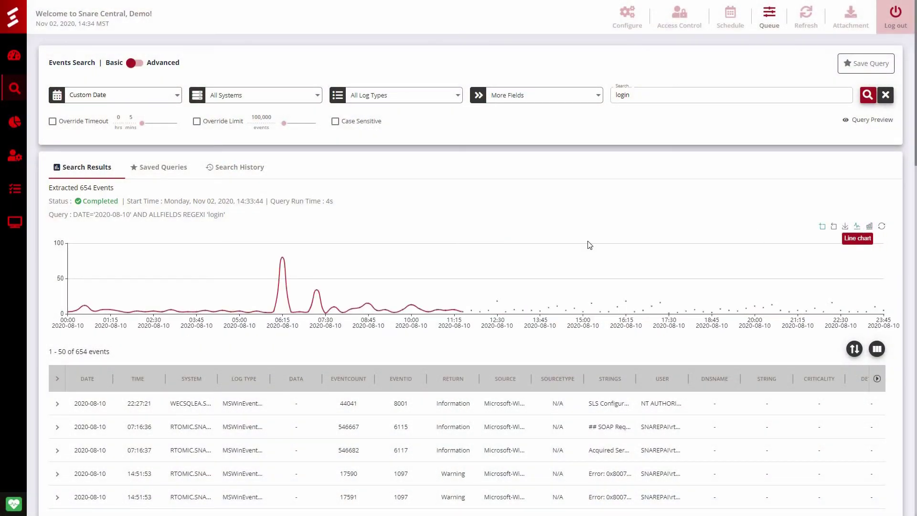
{"action": "left_click", "coordinate": [283, 256]}
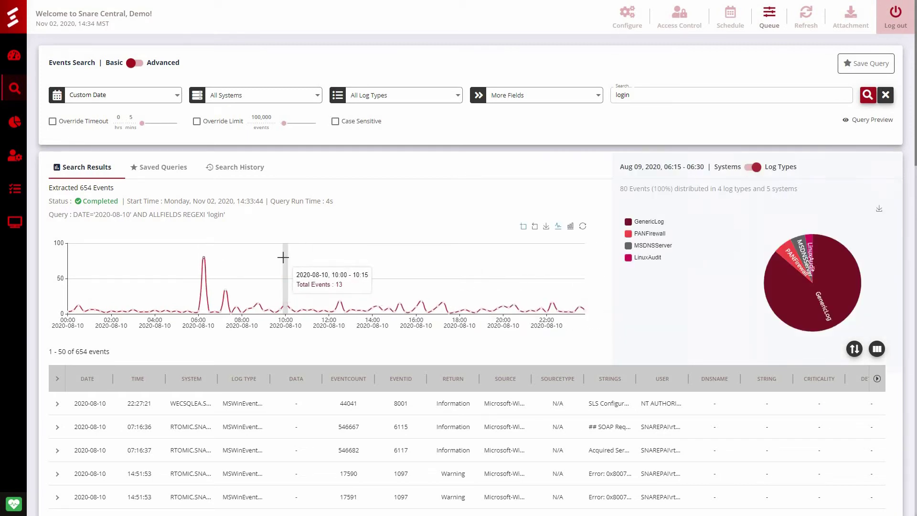
{"action": "left_click", "coordinate": [779, 298]}
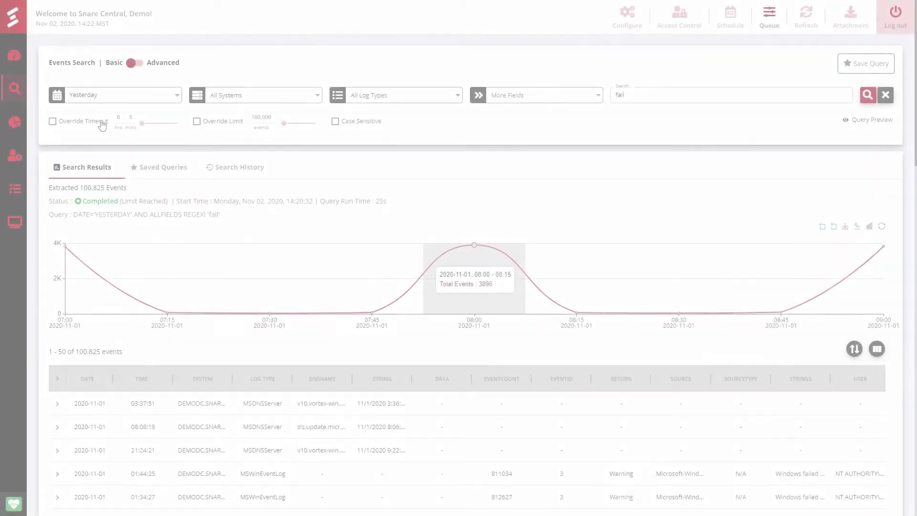
View the Saved Queries list, then the Search History list of past searches.
{"action": "left_click", "coordinate": [171, 171]}
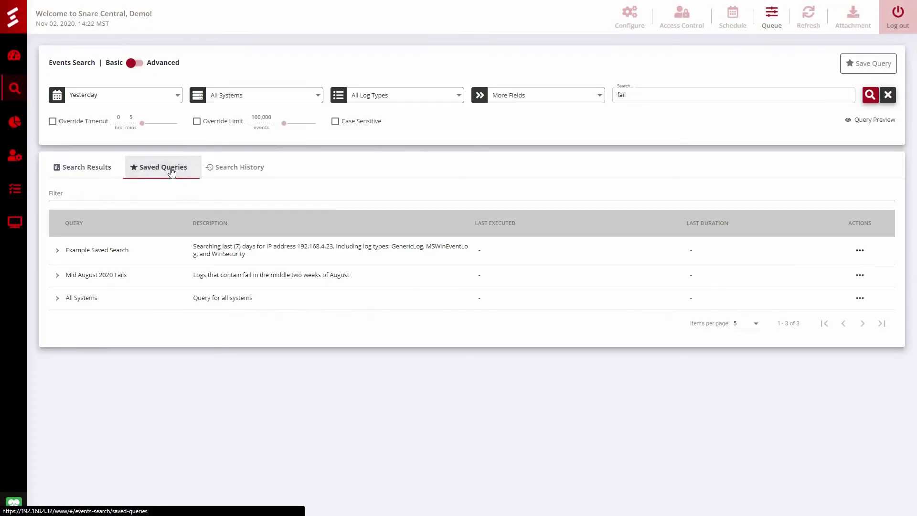
{"action": "left_click", "coordinate": [249, 171]}
{"action": "scroll", "coordinate": [297, 271], "scroll_direction": "down", "scroll_amount": 5}
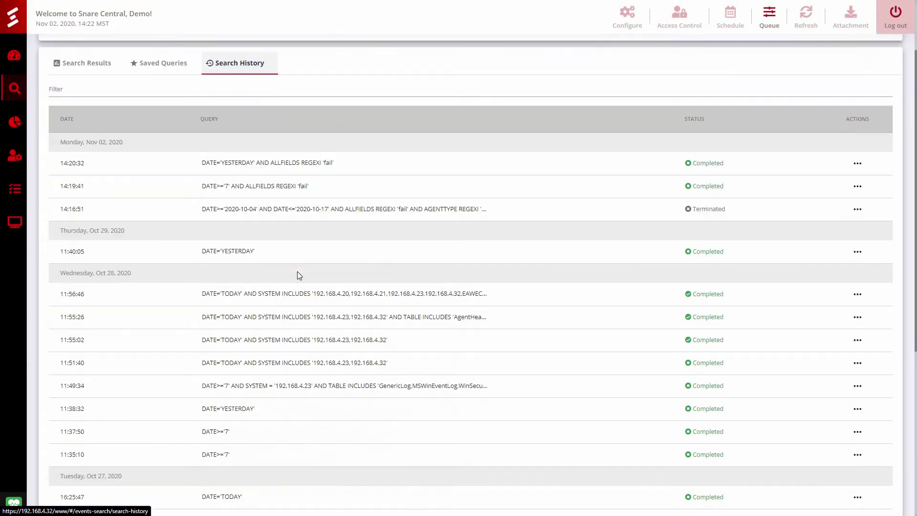
{"action": "scroll", "coordinate": [298, 271], "scroll_direction": "down", "scroll_amount": 3}
{"action": "scroll", "coordinate": [297, 272], "scroll_direction": "down", "scroll_amount": 2}
{"action": "scroll", "coordinate": [297, 279], "scroll_direction": "up", "scroll_amount": 8}
{"action": "scroll", "coordinate": [299, 286], "scroll_direction": "up", "scroll_amount": 3}
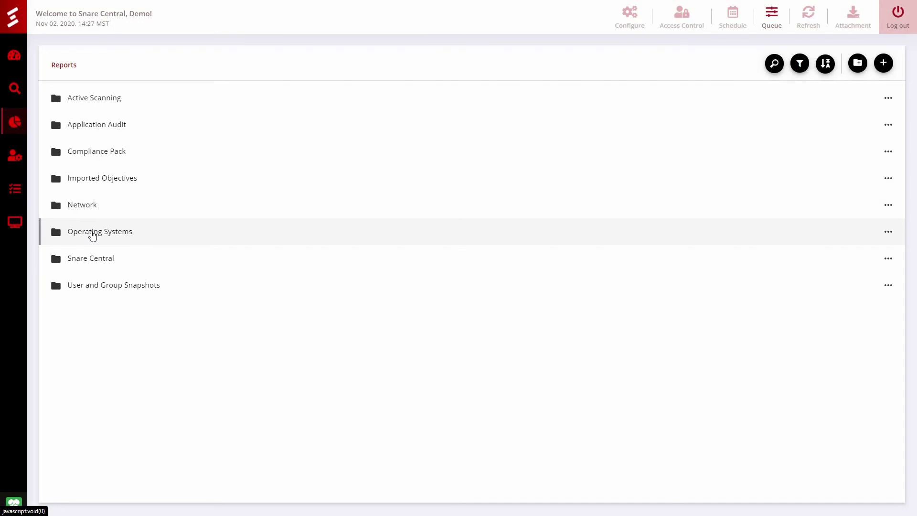
Browse the Operating Systems, vCenter, Application Audit and Email Servers report folders.
{"action": "left_click", "coordinate": [92, 232]}
{"action": "left_click", "coordinate": [89, 205]}
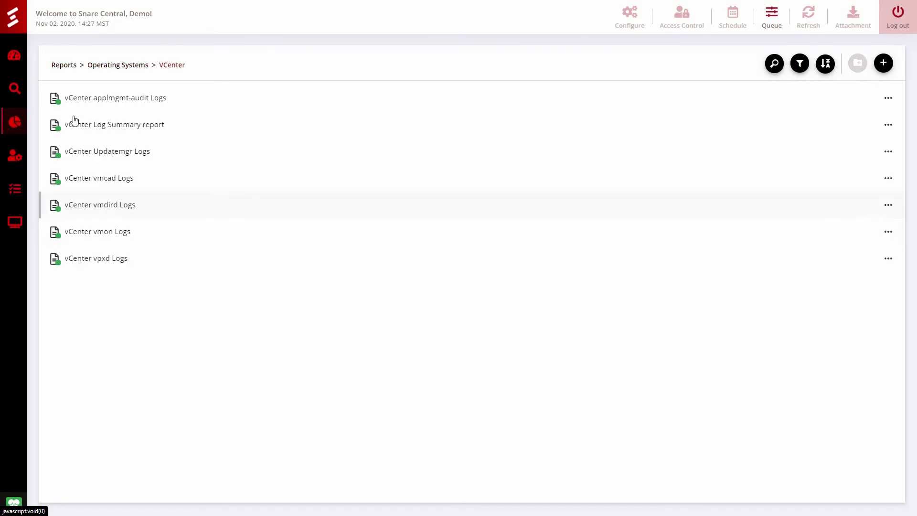
{"action": "left_click", "coordinate": [16, 126]}
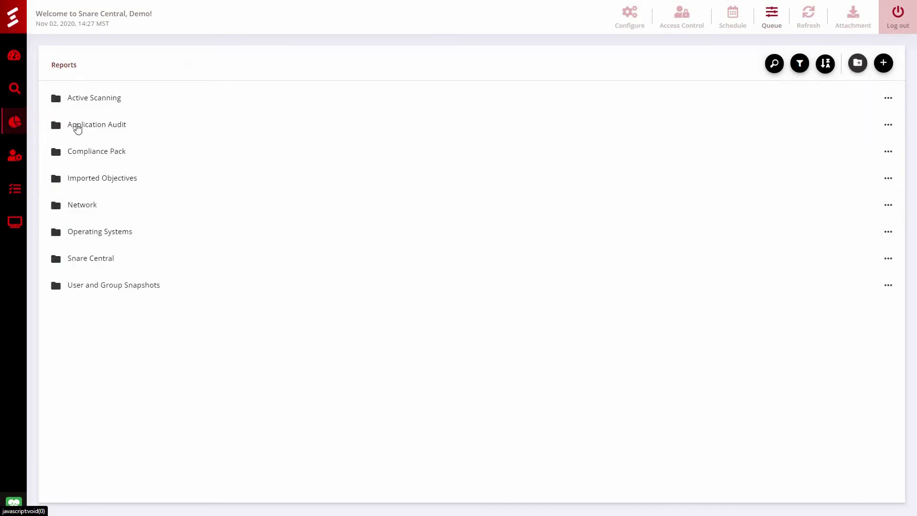
{"action": "left_click", "coordinate": [82, 127]}
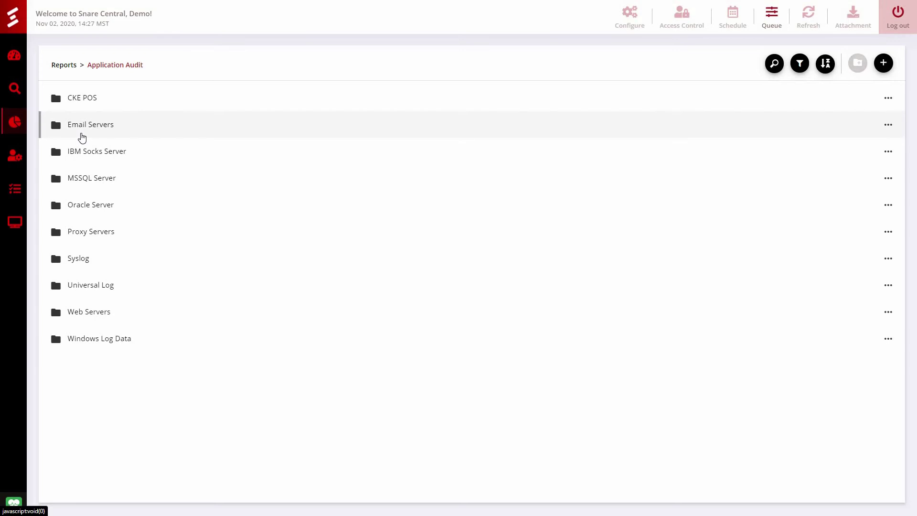
{"action": "left_click", "coordinate": [16, 124]}
{"action": "left_click", "coordinate": [80, 179]}
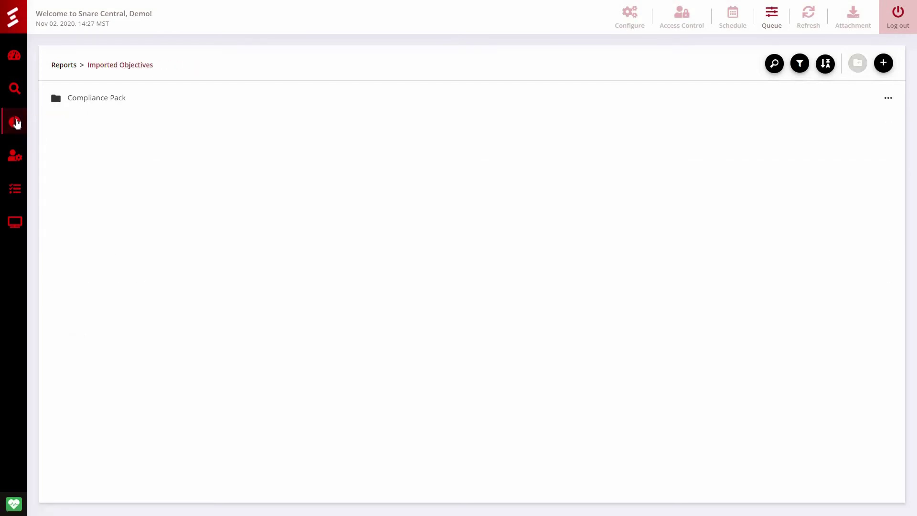
Open Compliance Pack > Compliance Pack > NISPOM Objectives > Network to reach CISCO Router.
{"action": "left_click", "coordinate": [16, 124]}
{"action": "left_click", "coordinate": [97, 152]}
{"action": "left_click", "coordinate": [90, 98]}
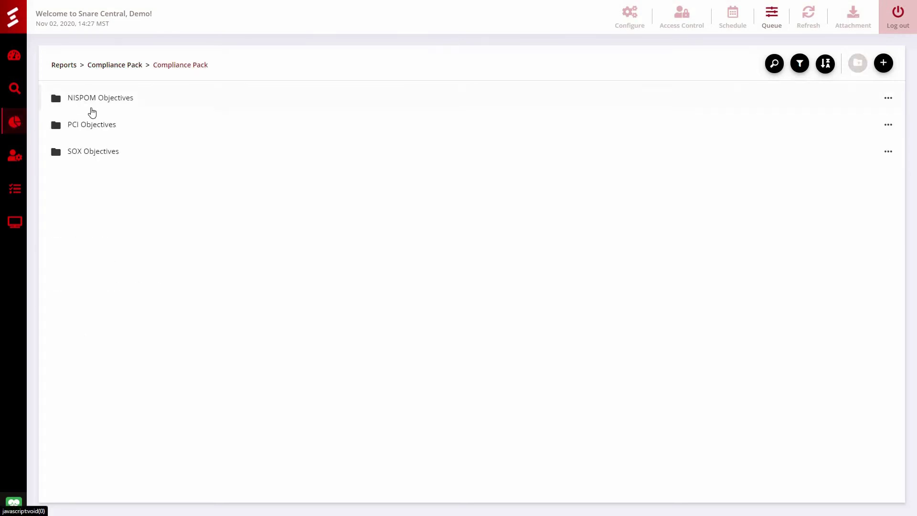
{"action": "left_click", "coordinate": [118, 101]}
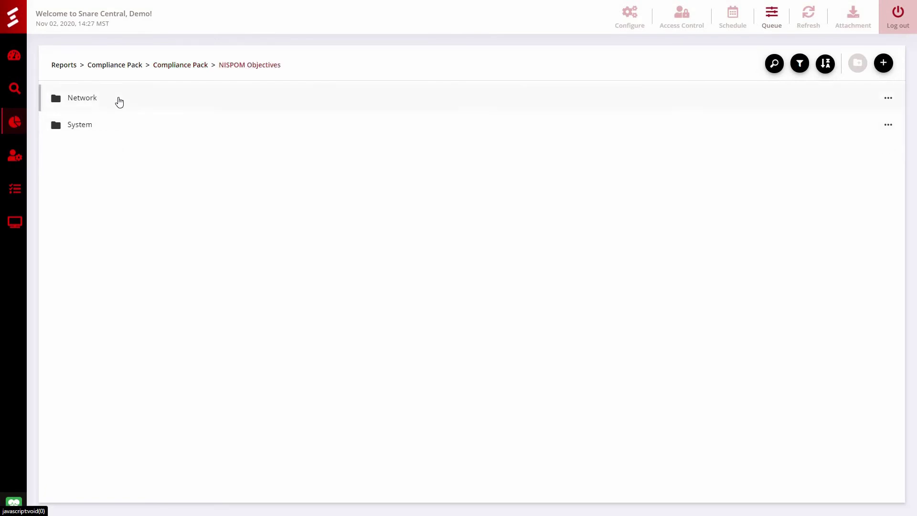
{"action": "left_click", "coordinate": [118, 100]}
{"action": "left_click", "coordinate": [119, 100]}
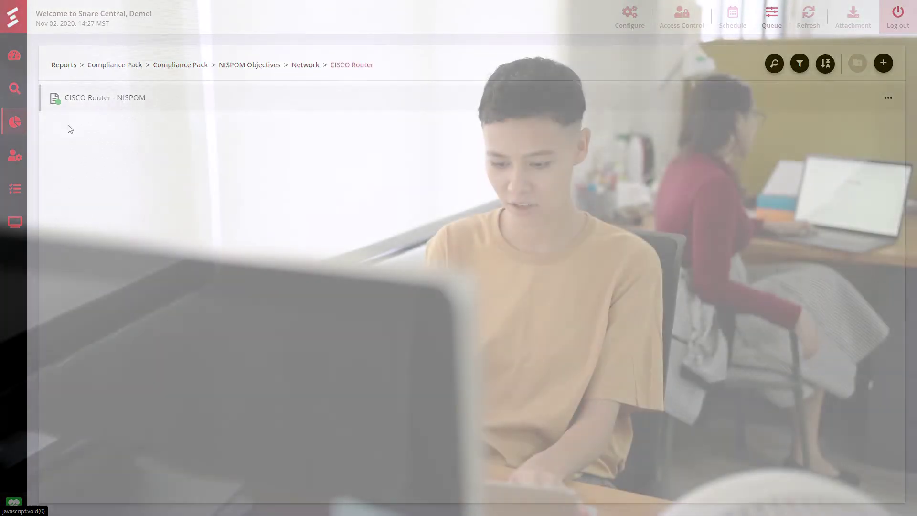